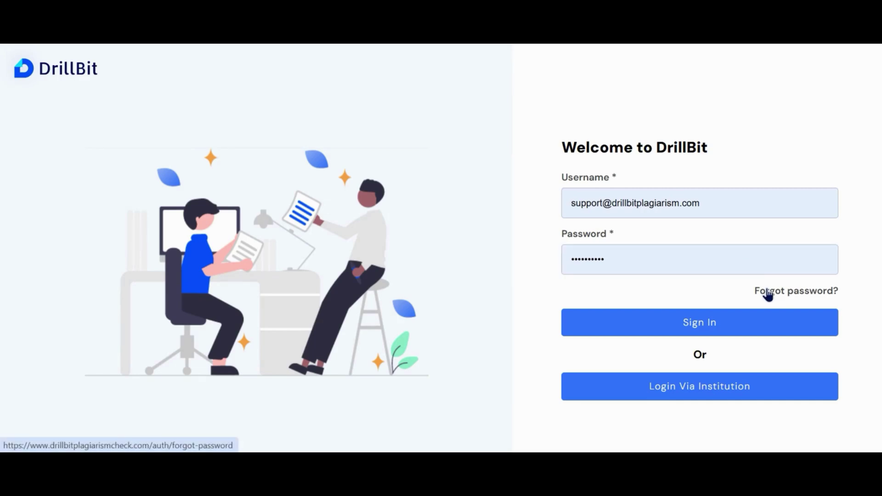
- Sign in and switch to the admin dashboard showing 9/10 users and 1383/15000 submissions
left_click(704, 325)
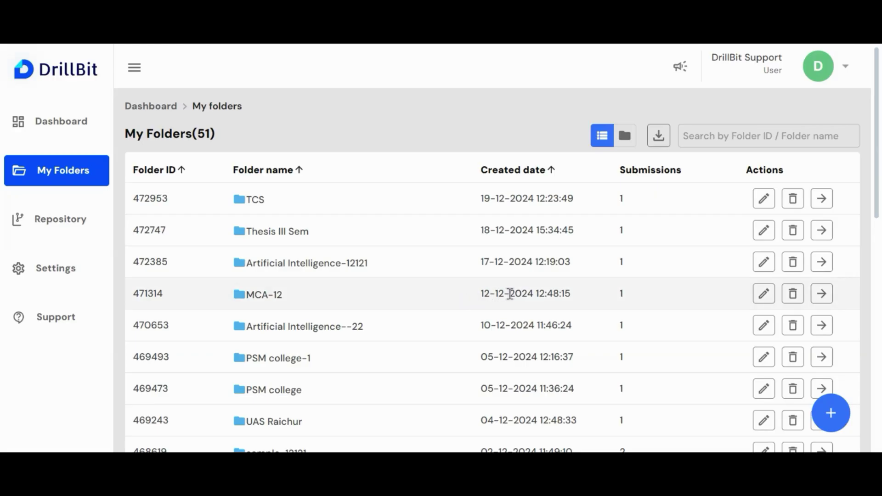
left_click(824, 73)
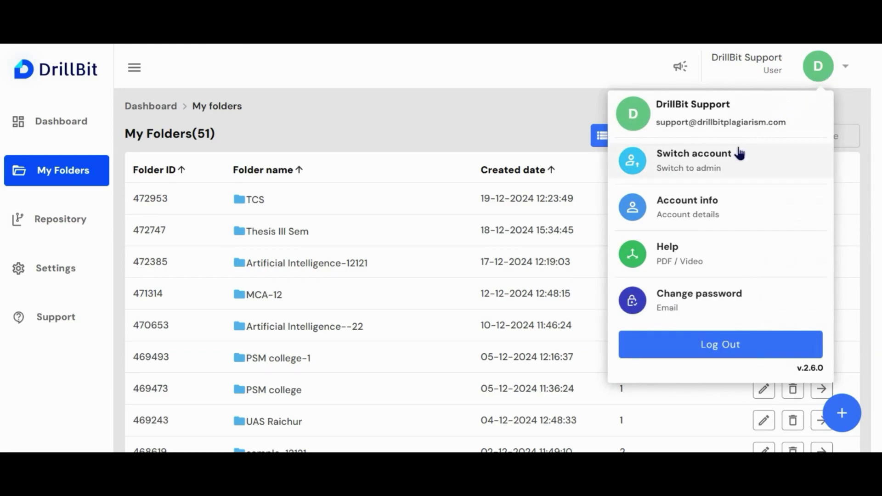
left_click(729, 160)
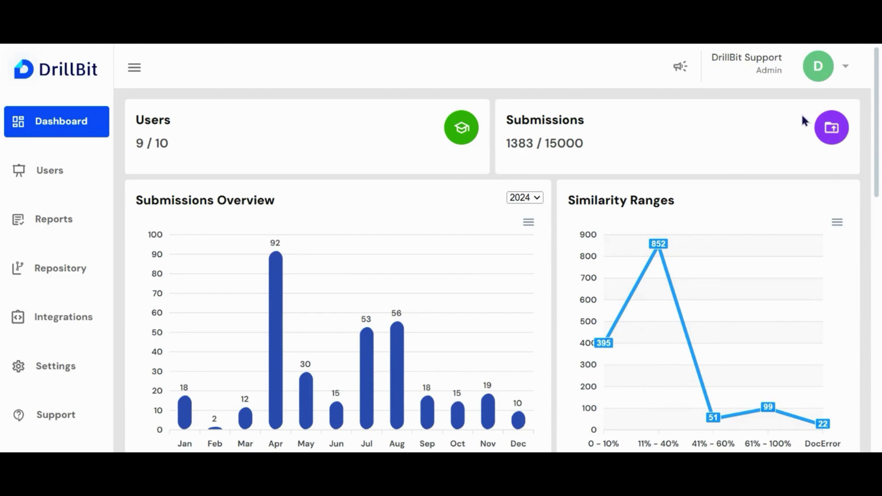
- Review the dashboard's monthly and similarity charts, then list the 7 active users
left_click(827, 76)
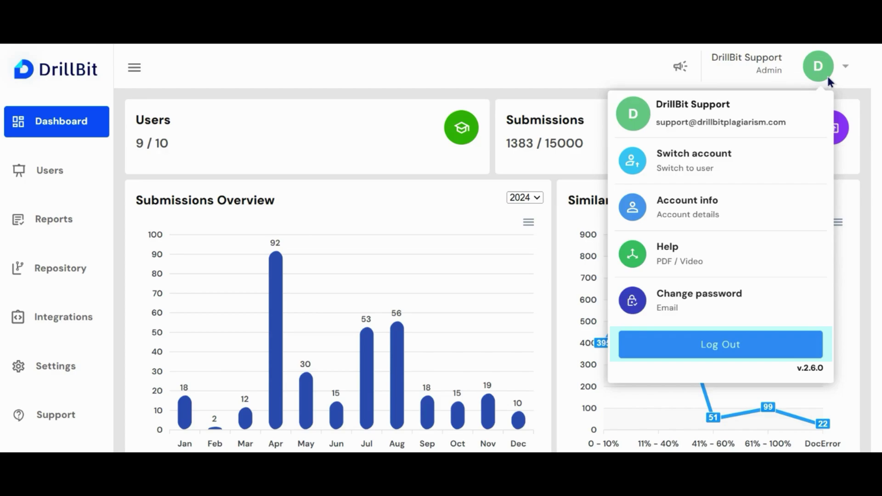
left_click(827, 75)
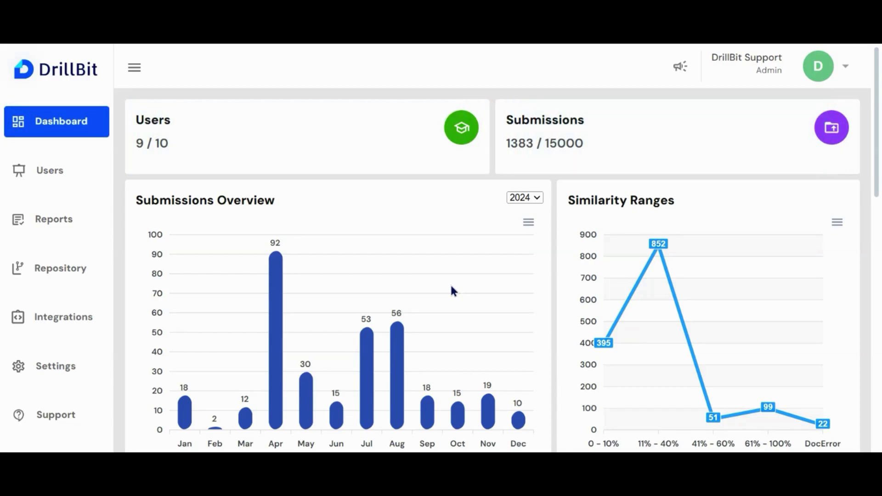
scroll(450, 288, "down", 7)
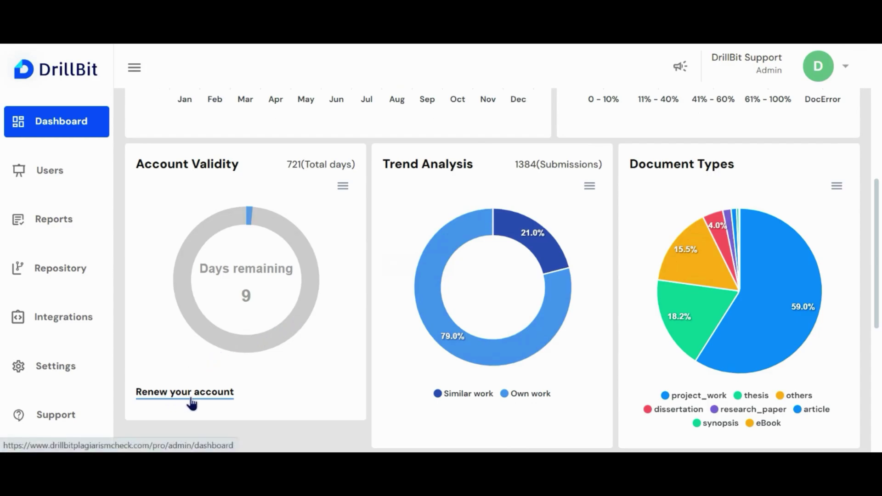
left_click(49, 177)
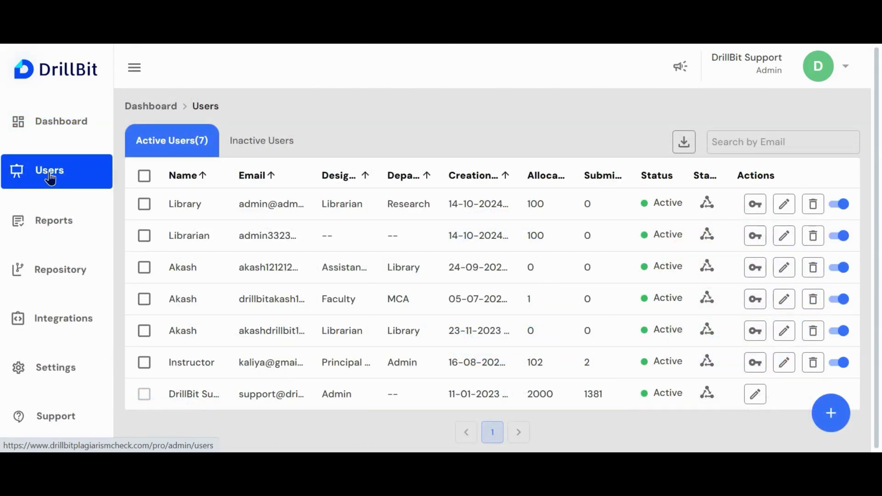
- Add a Student user in IT with 14 documents and expiry 01/01/2025
left_click(837, 425)
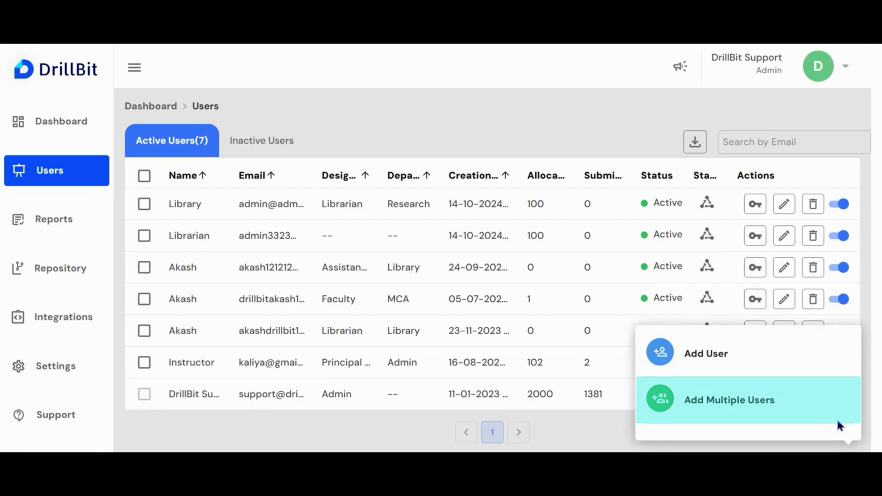
left_click(809, 358)
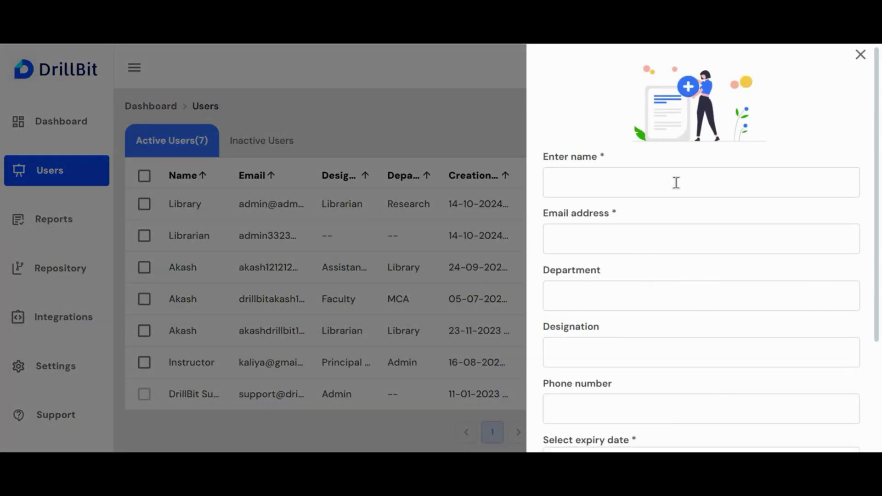
scroll(676, 183, "down", 3)
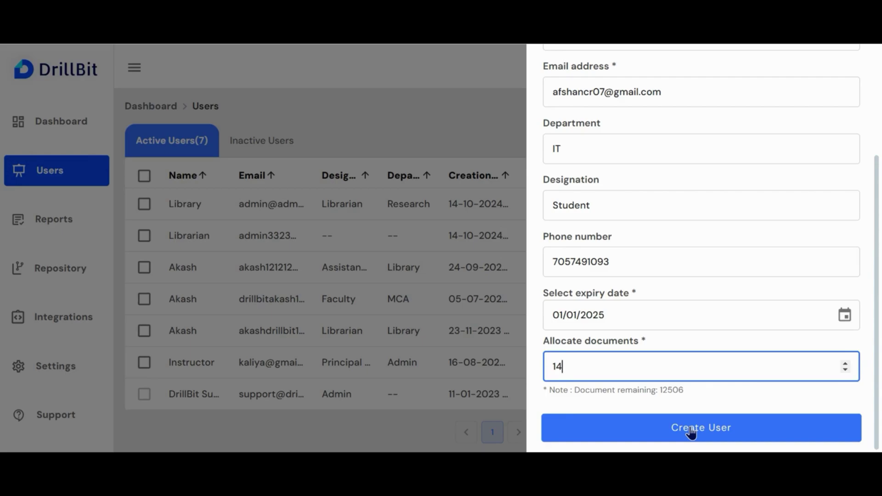
left_click(691, 430)
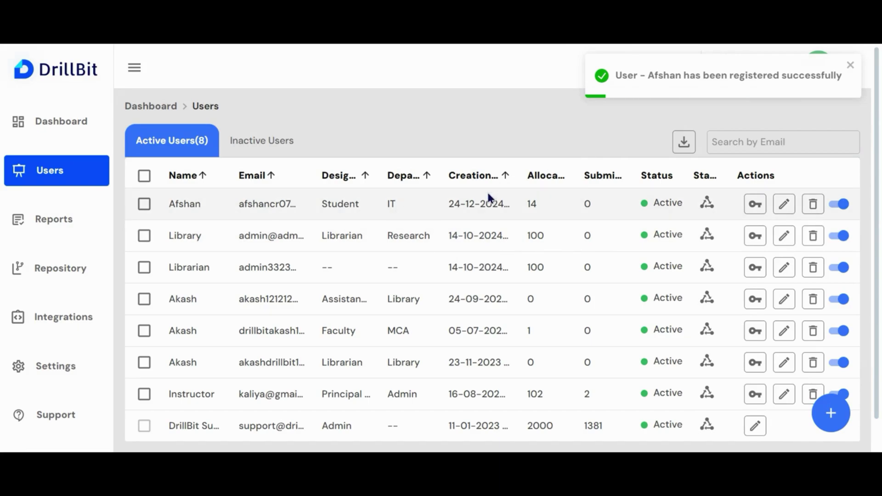
left_click(833, 421)
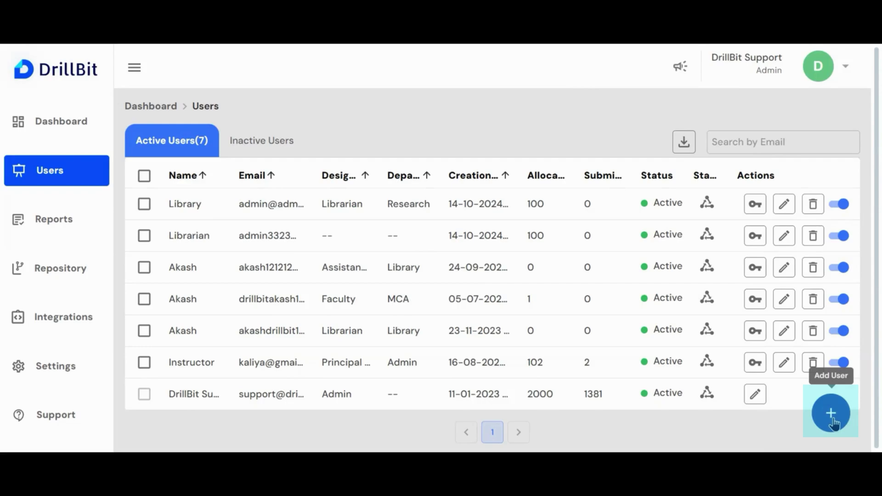
left_click(833, 422)
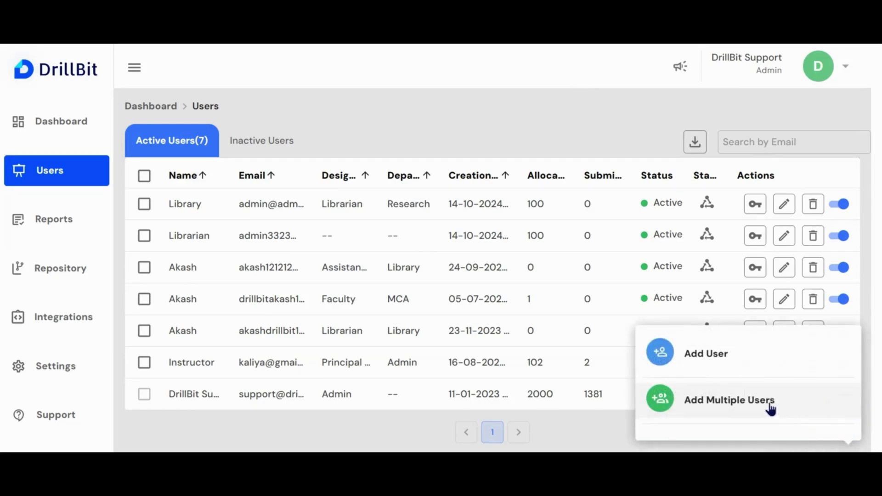
left_click(752, 404)
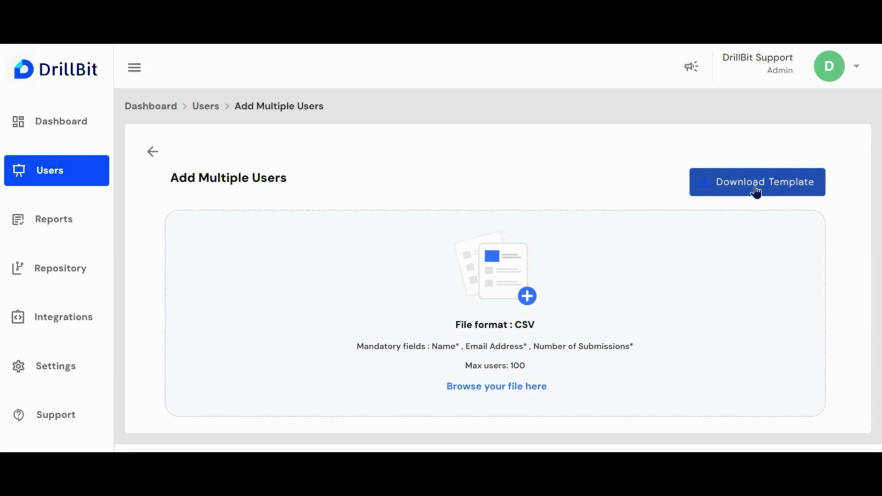
left_click(490, 385)
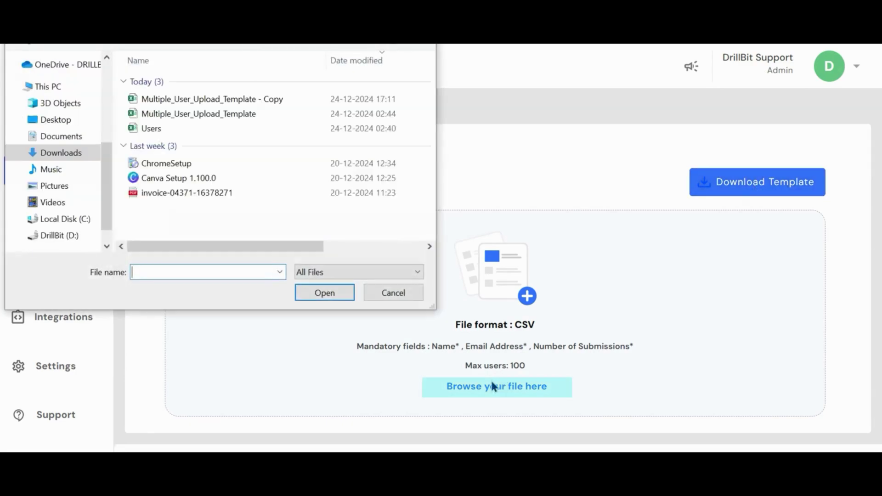
double_click(298, 113)
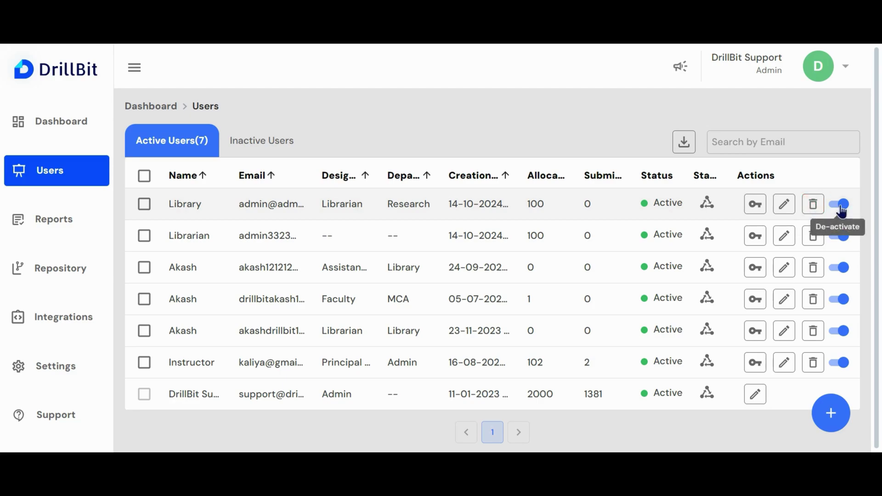
- View the two inactive users, then go to the Reports page
left_click(237, 155)
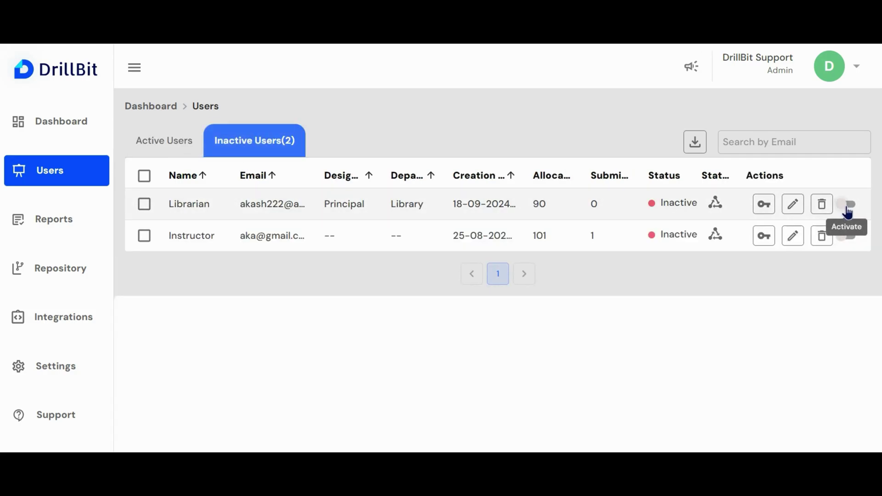
left_click(71, 223)
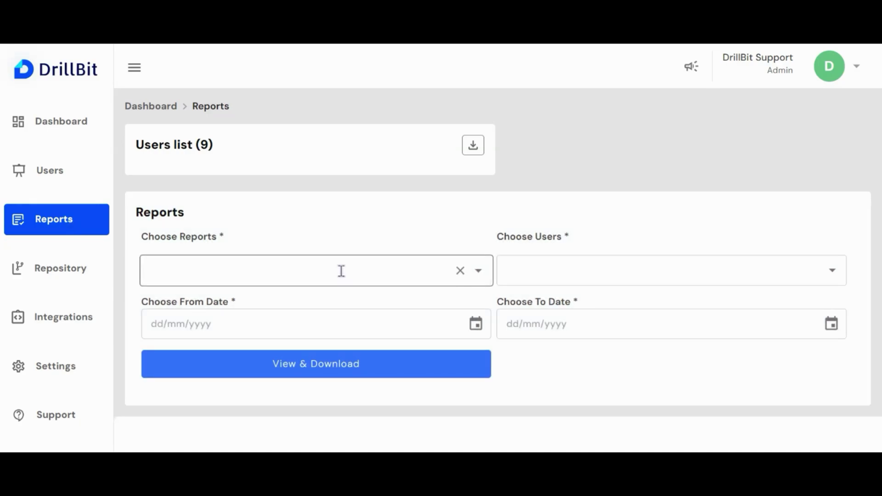
- Choose the submissions report for all users, dated 01/12/2024 to 24/12/2024
left_click(341, 271)
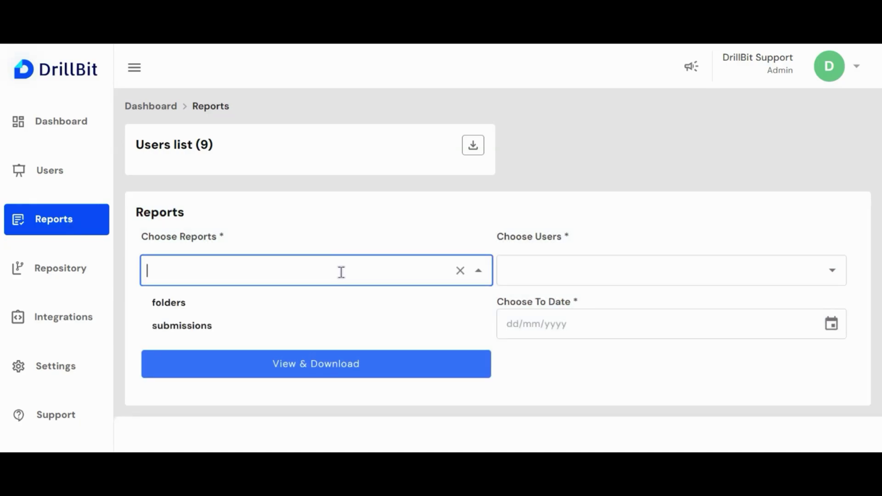
left_click(335, 324)
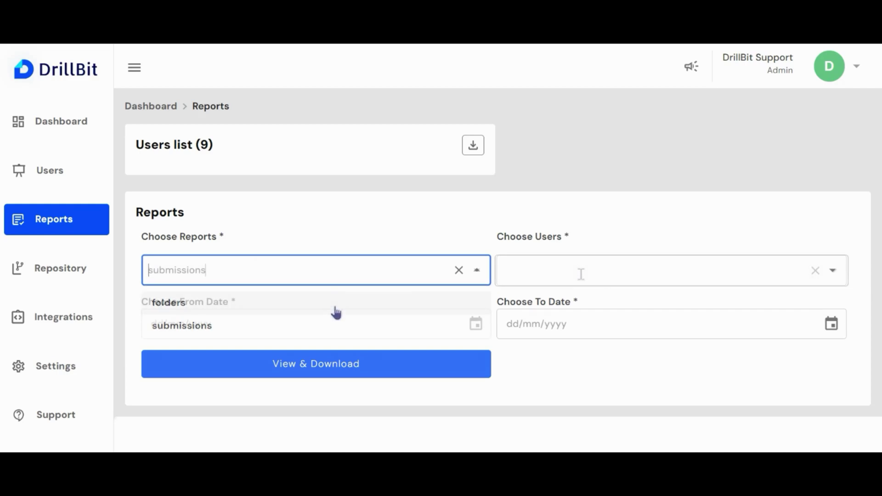
left_click(581, 274)
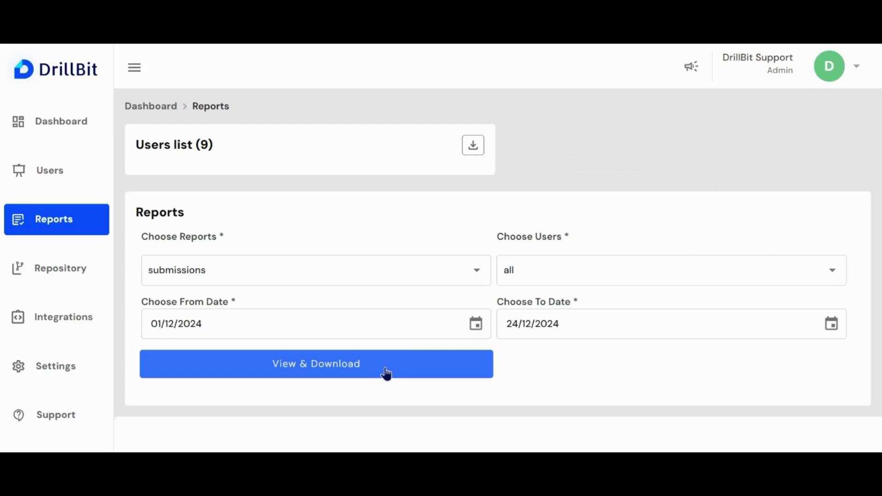
- View the submissions report listing 10 papers with similarity scores
left_click(386, 372)
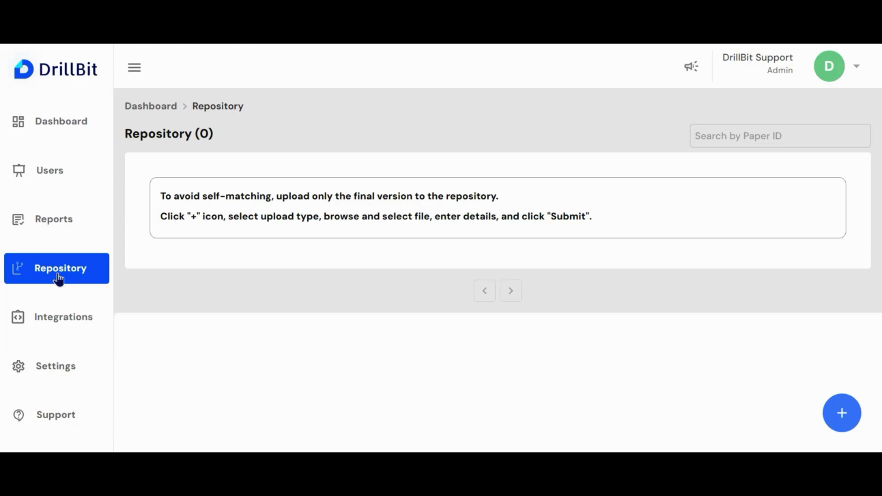
- Start a repository upload, checking Zip and Google Drive options before choosing single-file upload
left_click(844, 414)
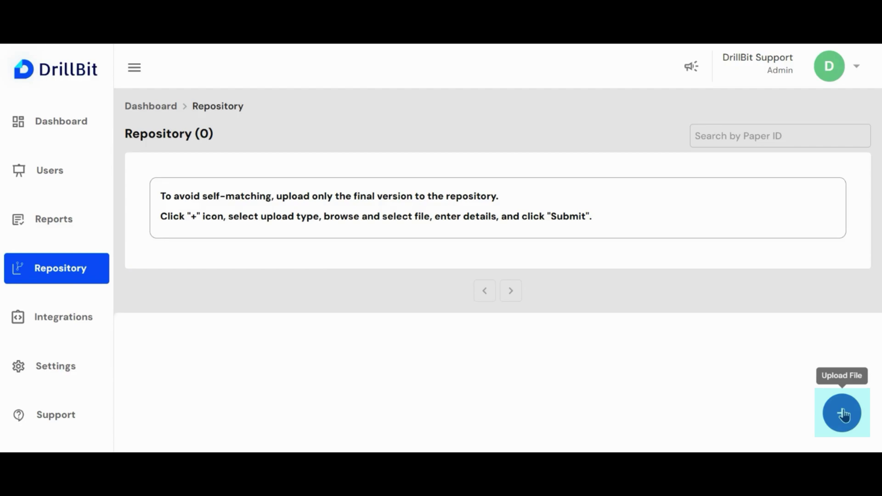
left_click(308, 146)
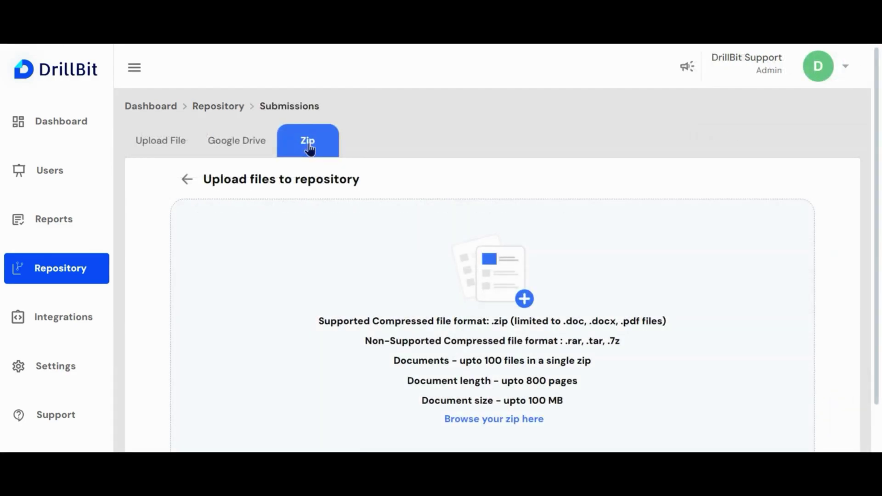
left_click(244, 149)
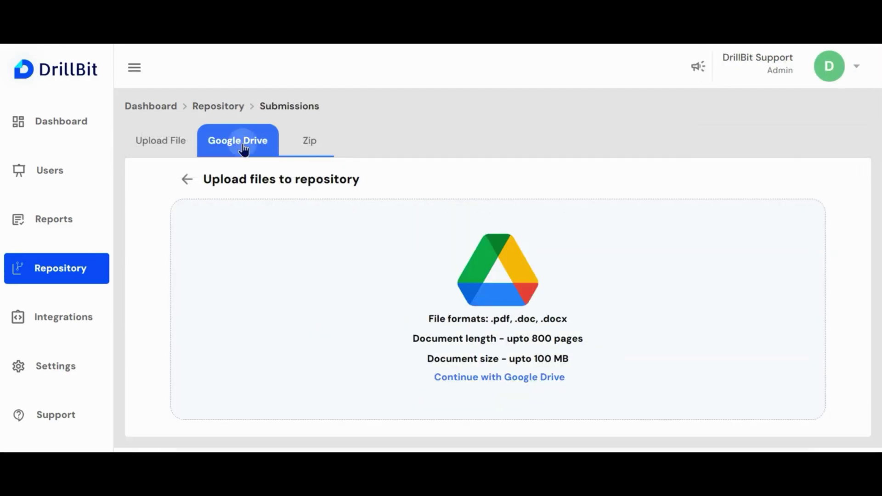
left_click(173, 145)
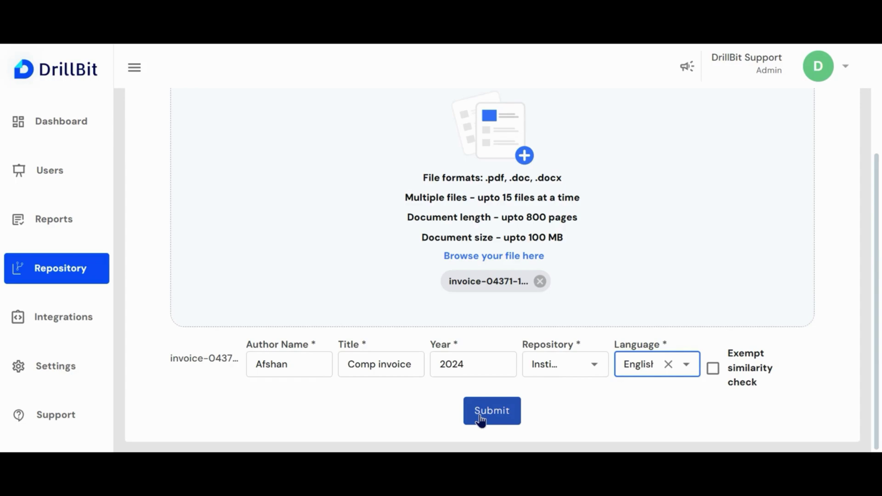
- Look through the Integrations and Settings pages and the Support list of 8 closed tickets
left_click(76, 319)
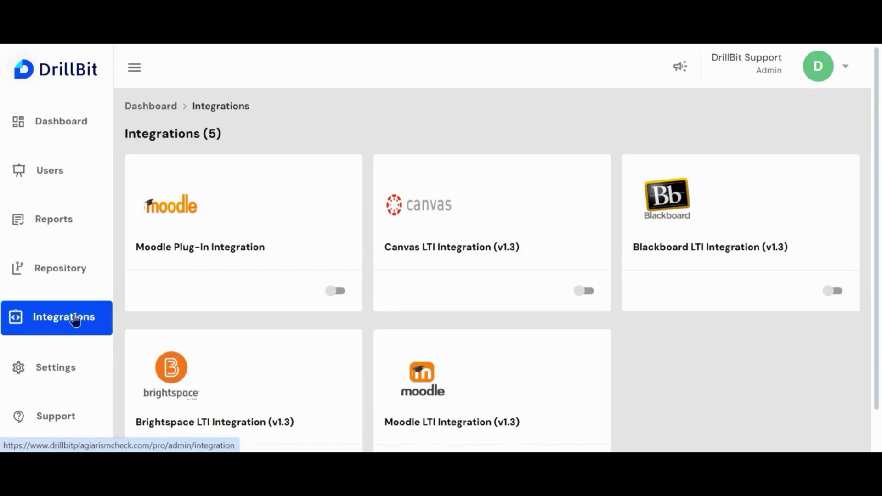
left_click(64, 368)
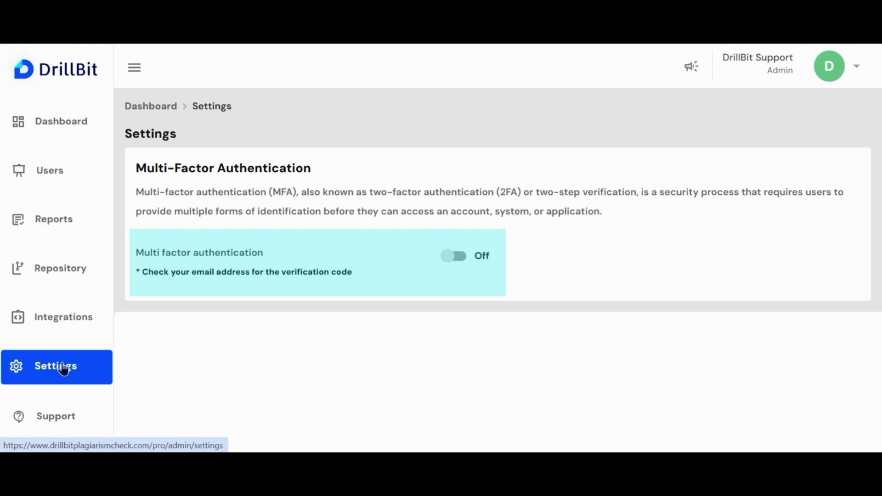
left_click(56, 417)
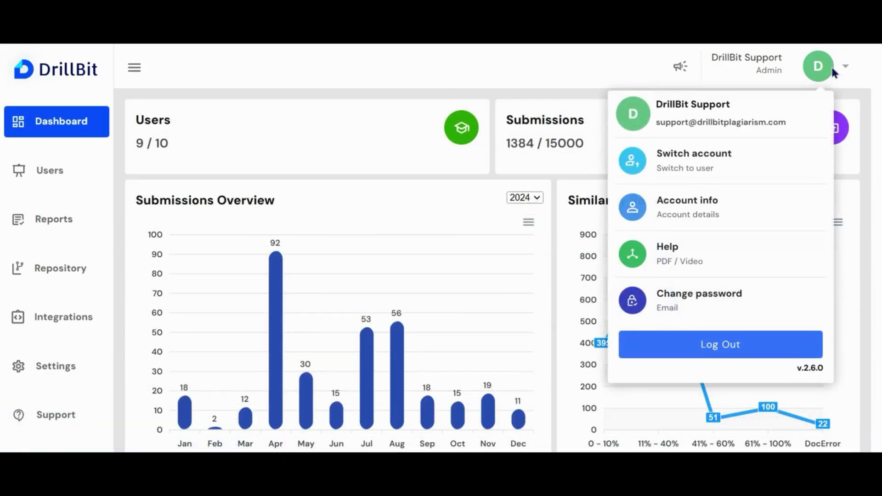
- Switch back to the user portal and list My Folders, showing 51 folders
left_click(724, 159)
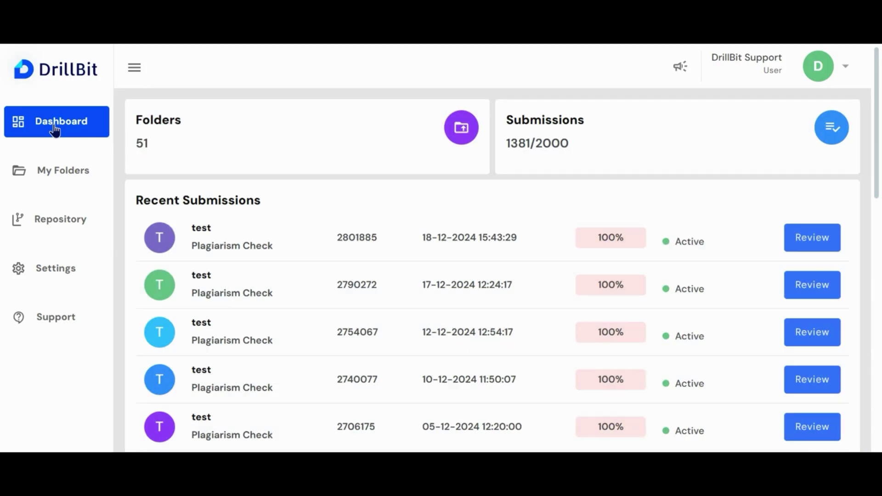
left_click(55, 171)
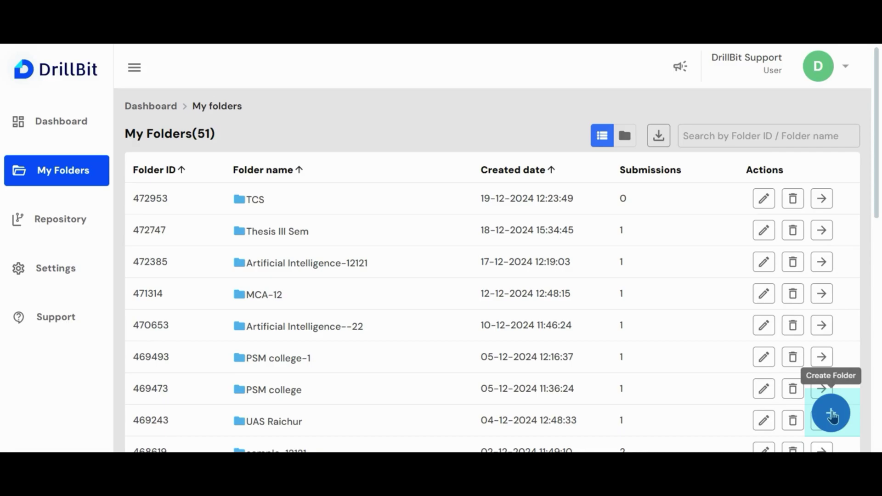
- Create the folder 'Final year project' with all four comparison databases enabled
left_click(831, 413)
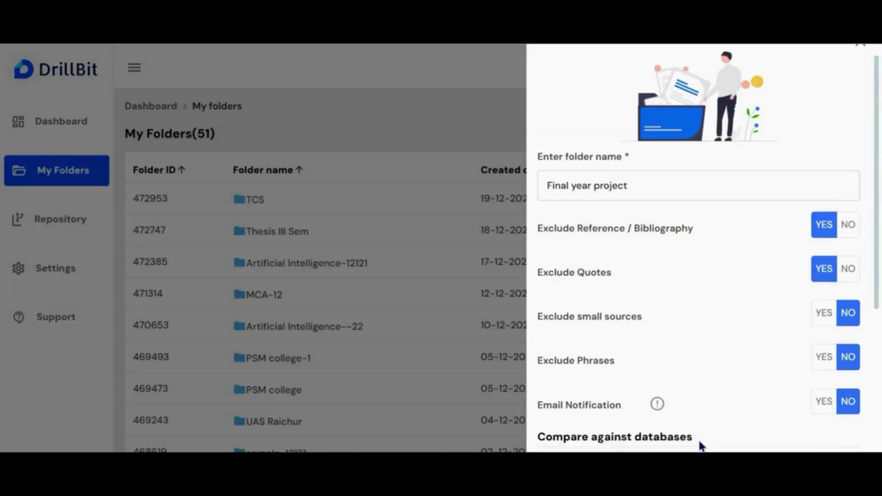
scroll(701, 445, "down", 5)
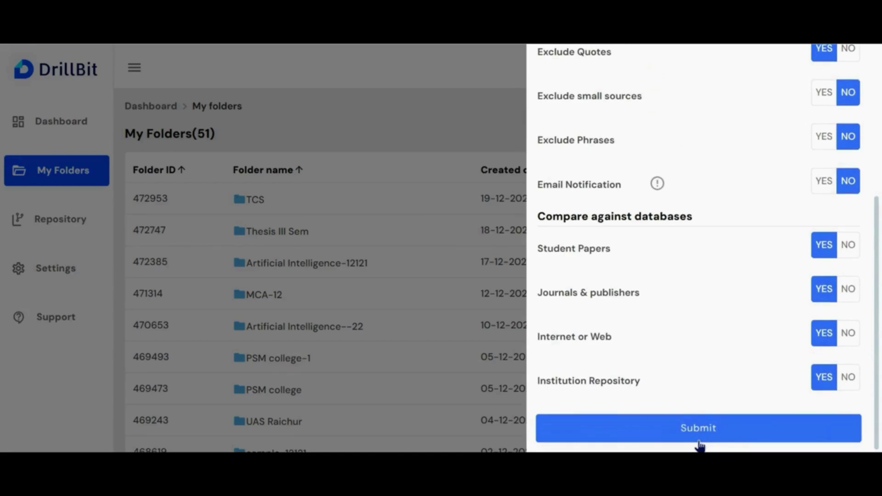
left_click(699, 428)
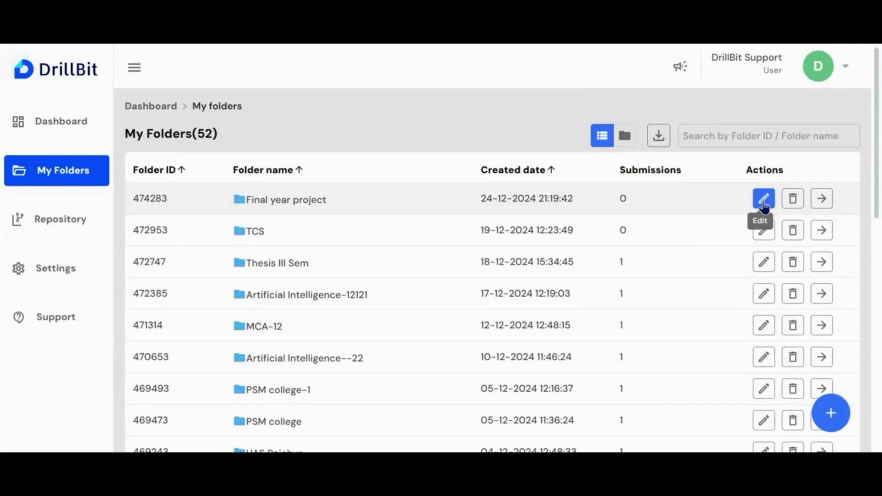
- Enter the Final year project folder and begin an English-language document upload
left_click(822, 199)
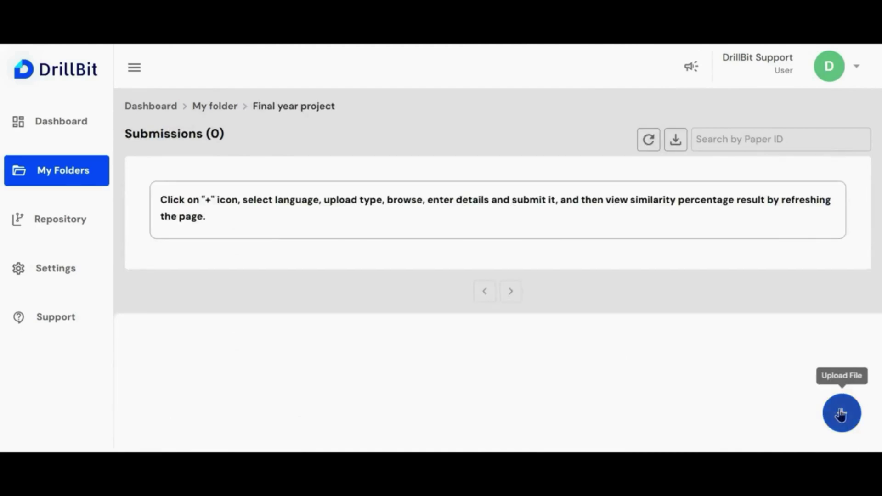
left_click(840, 413)
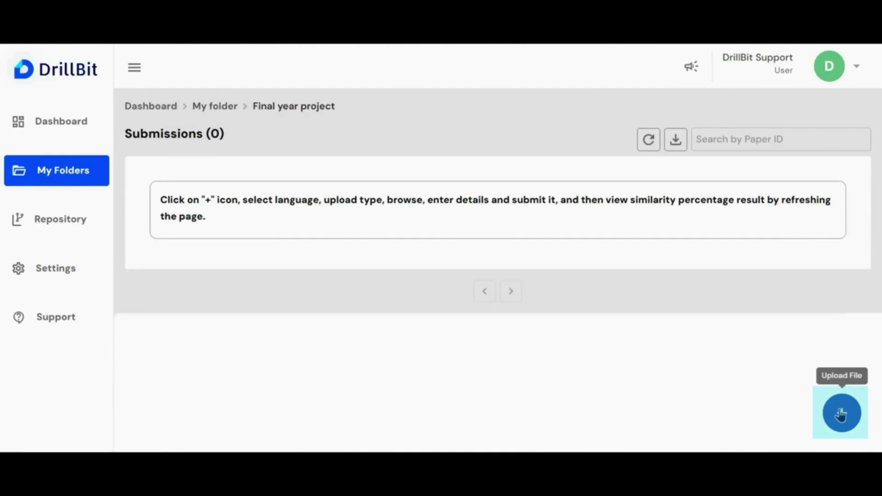
left_click(841, 414)
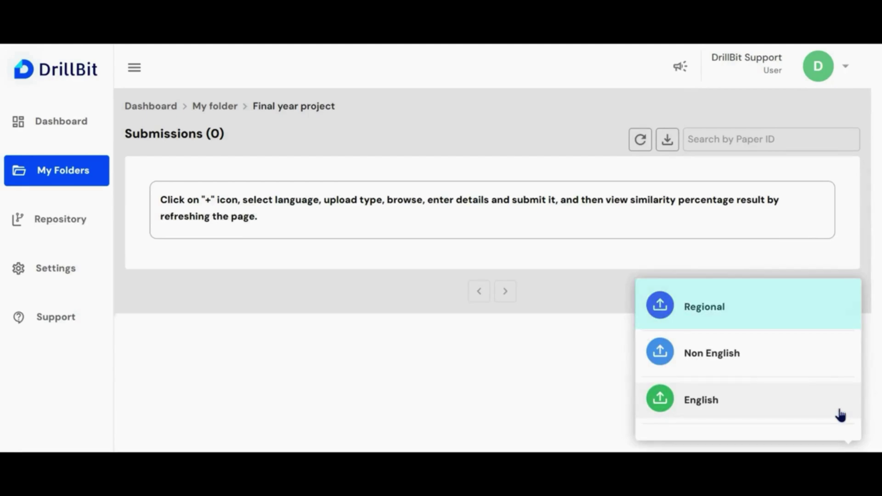
key("Down")
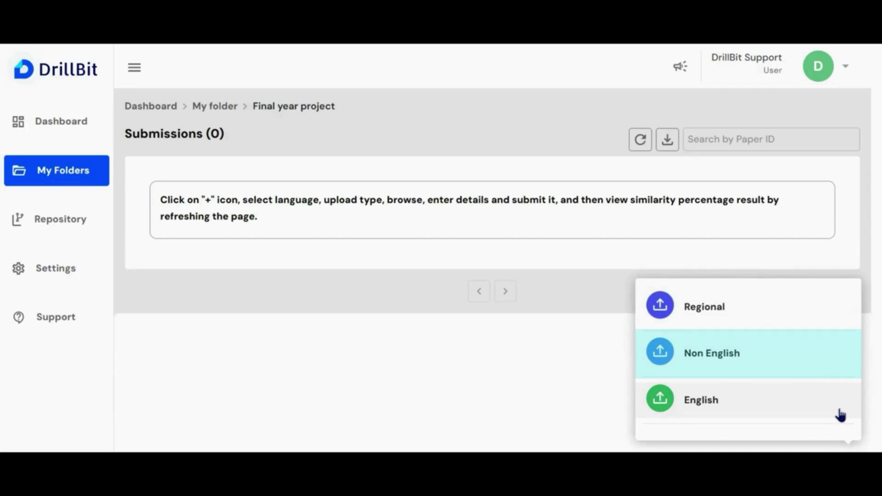
key("Down")
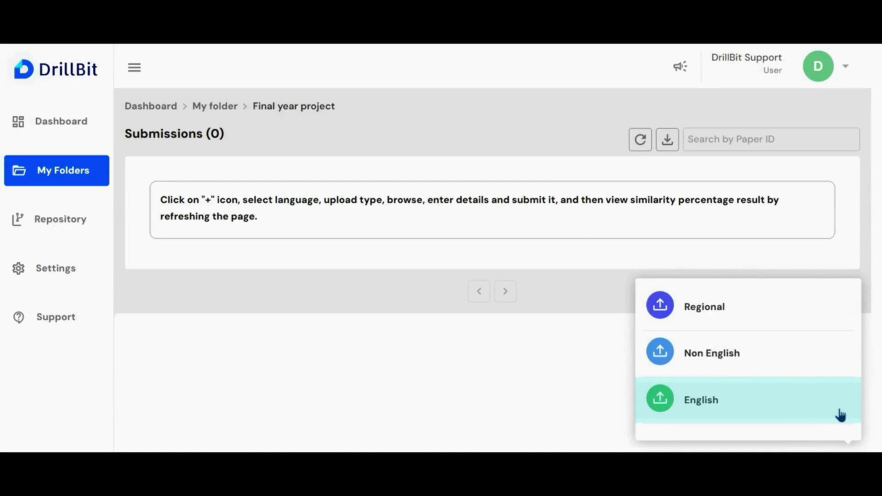
left_click(783, 404)
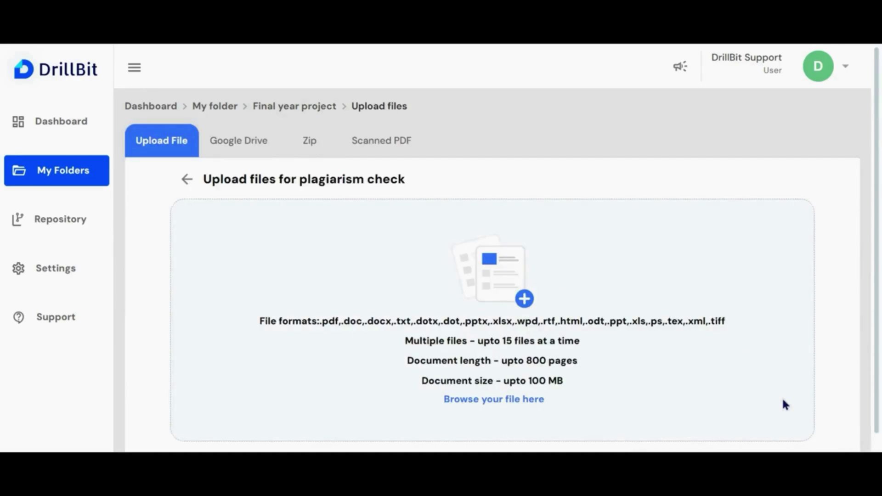
- Attach sample-1.docx, titled 'Plagiarism check' as Project Work, and submit it for checking
key("Tab")
key("Tab")
key("Tab")
key("Tab")
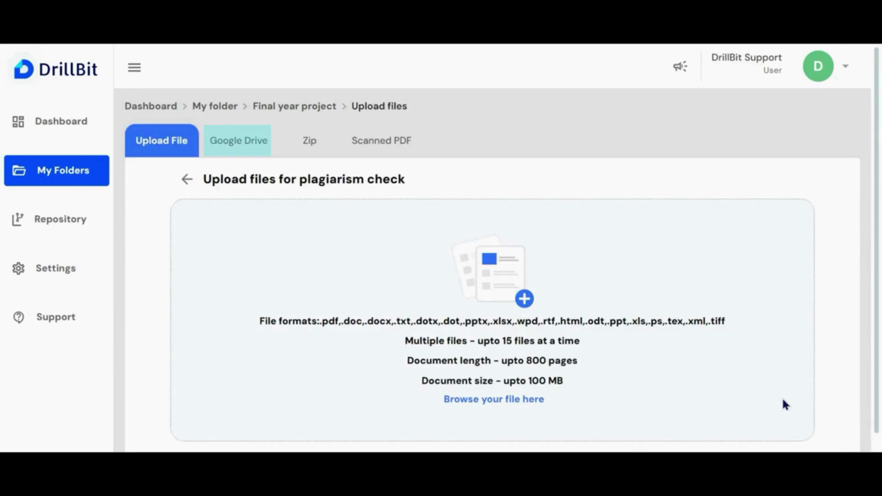
key("Tab")
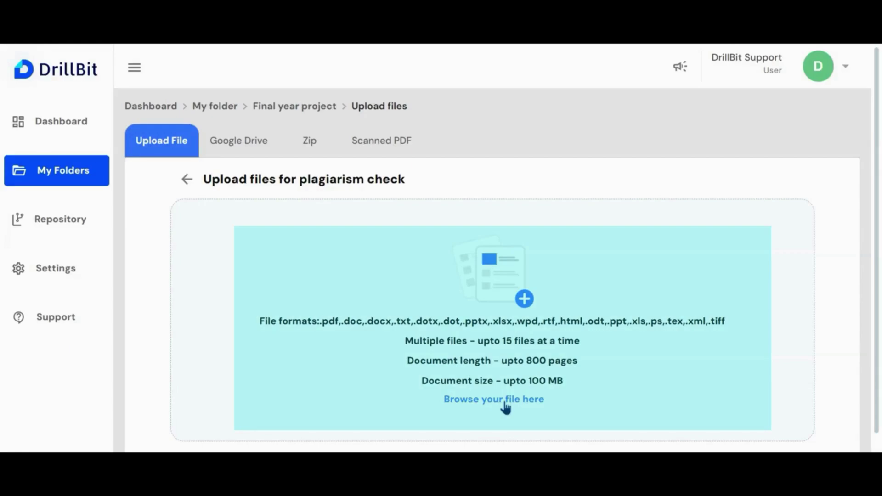
key("Tab")
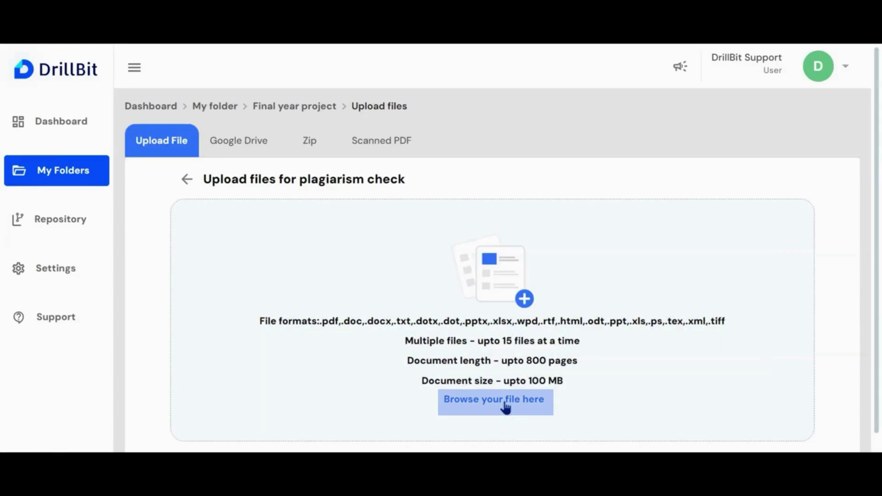
left_click(506, 406)
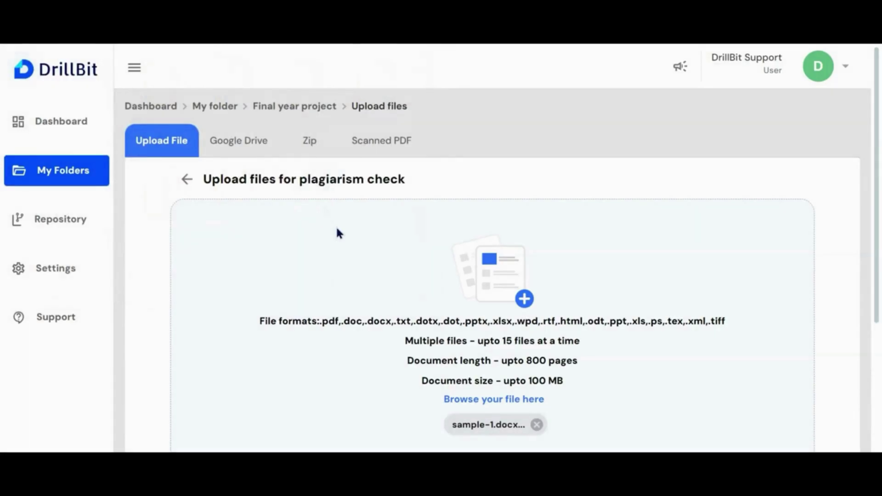
scroll(335, 232, "down", 4)
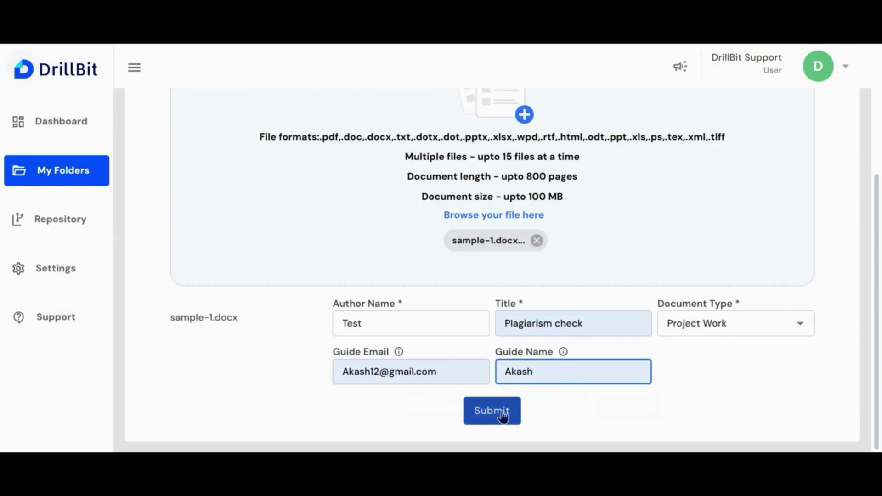
left_click(492, 410)
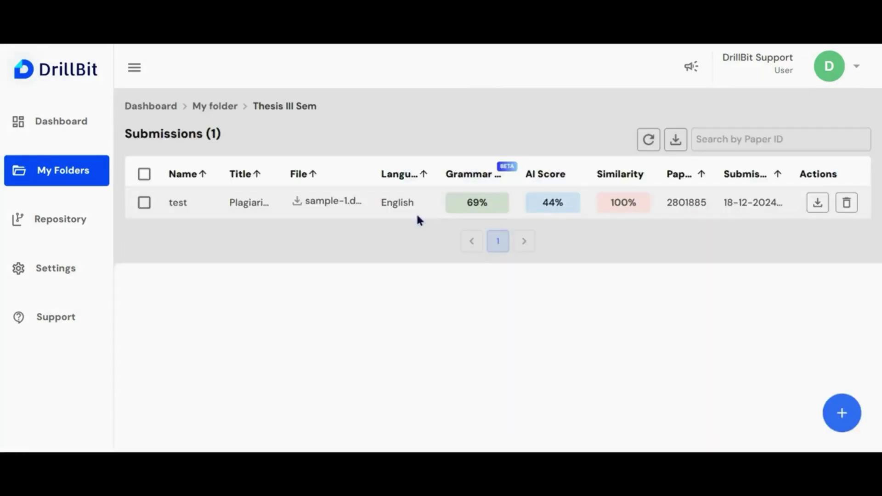
- View the submission's 100% similarity report, glance at its AI score report, then return
left_click(623, 203)
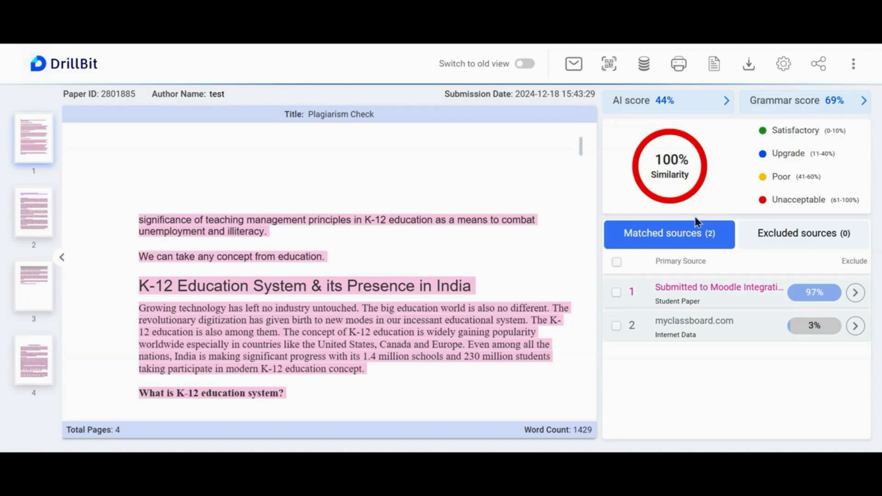
left_click(666, 100)
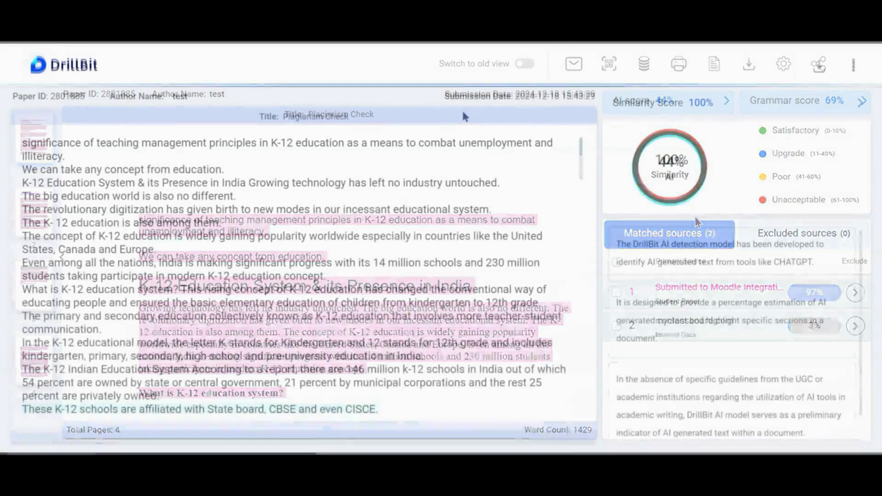
left_click(661, 102)
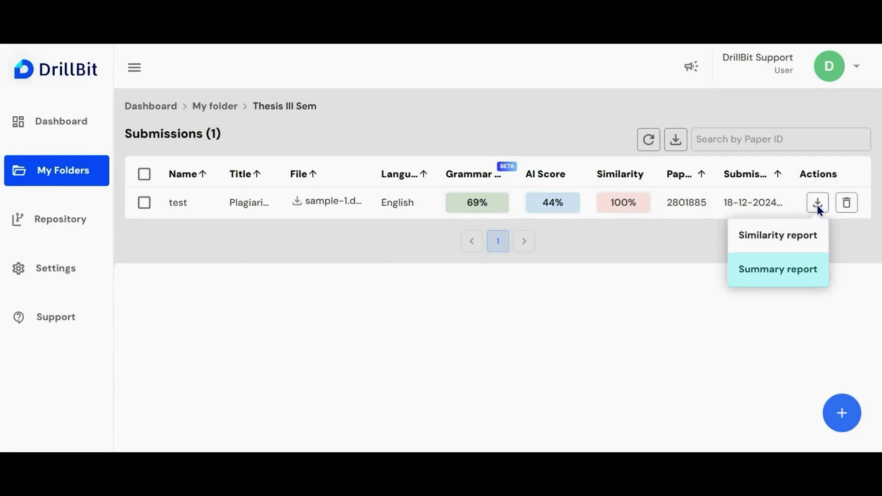
- Dismiss the download menu and visit the Repository, Settings and Support pages in turn
left_click(847, 211)
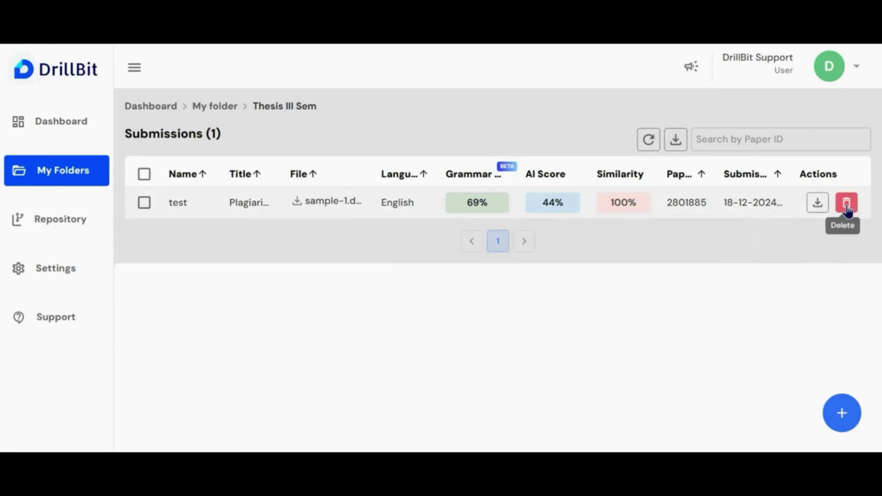
left_click(54, 225)
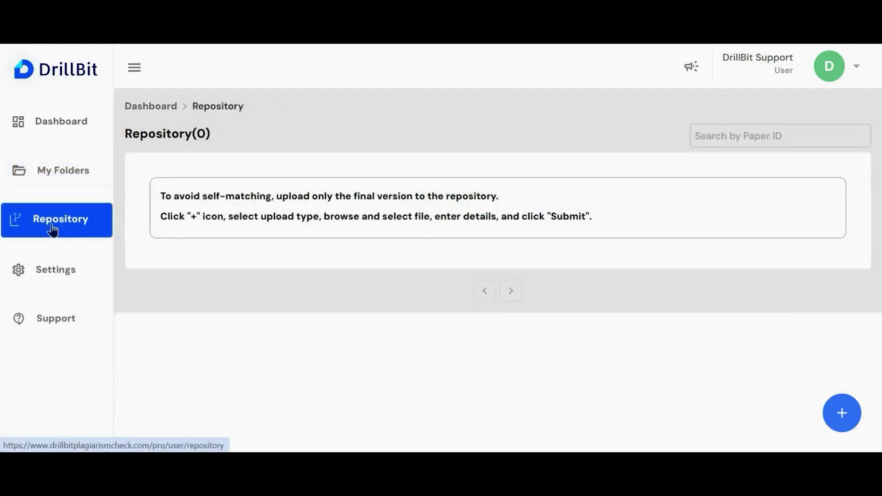
left_click(56, 271)
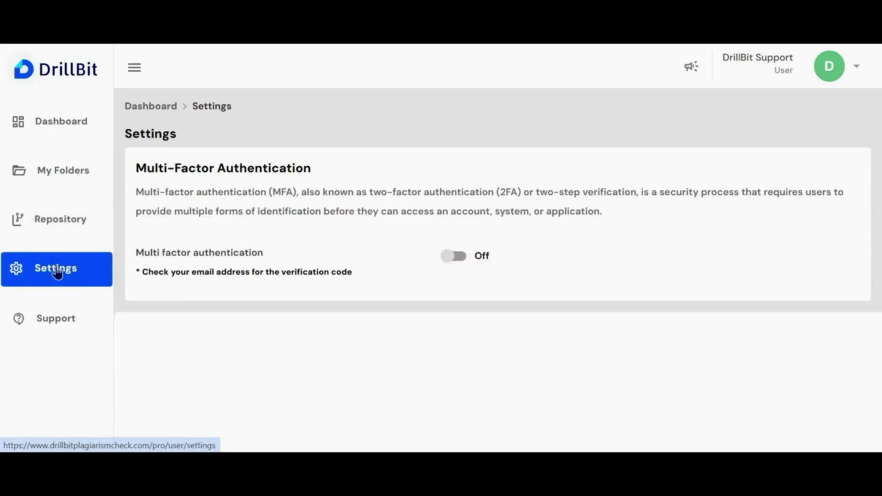
left_click(53, 320)
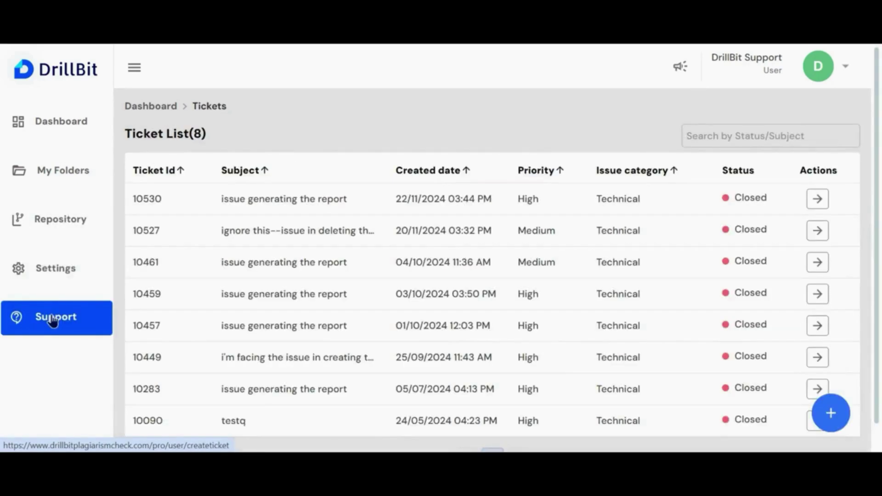